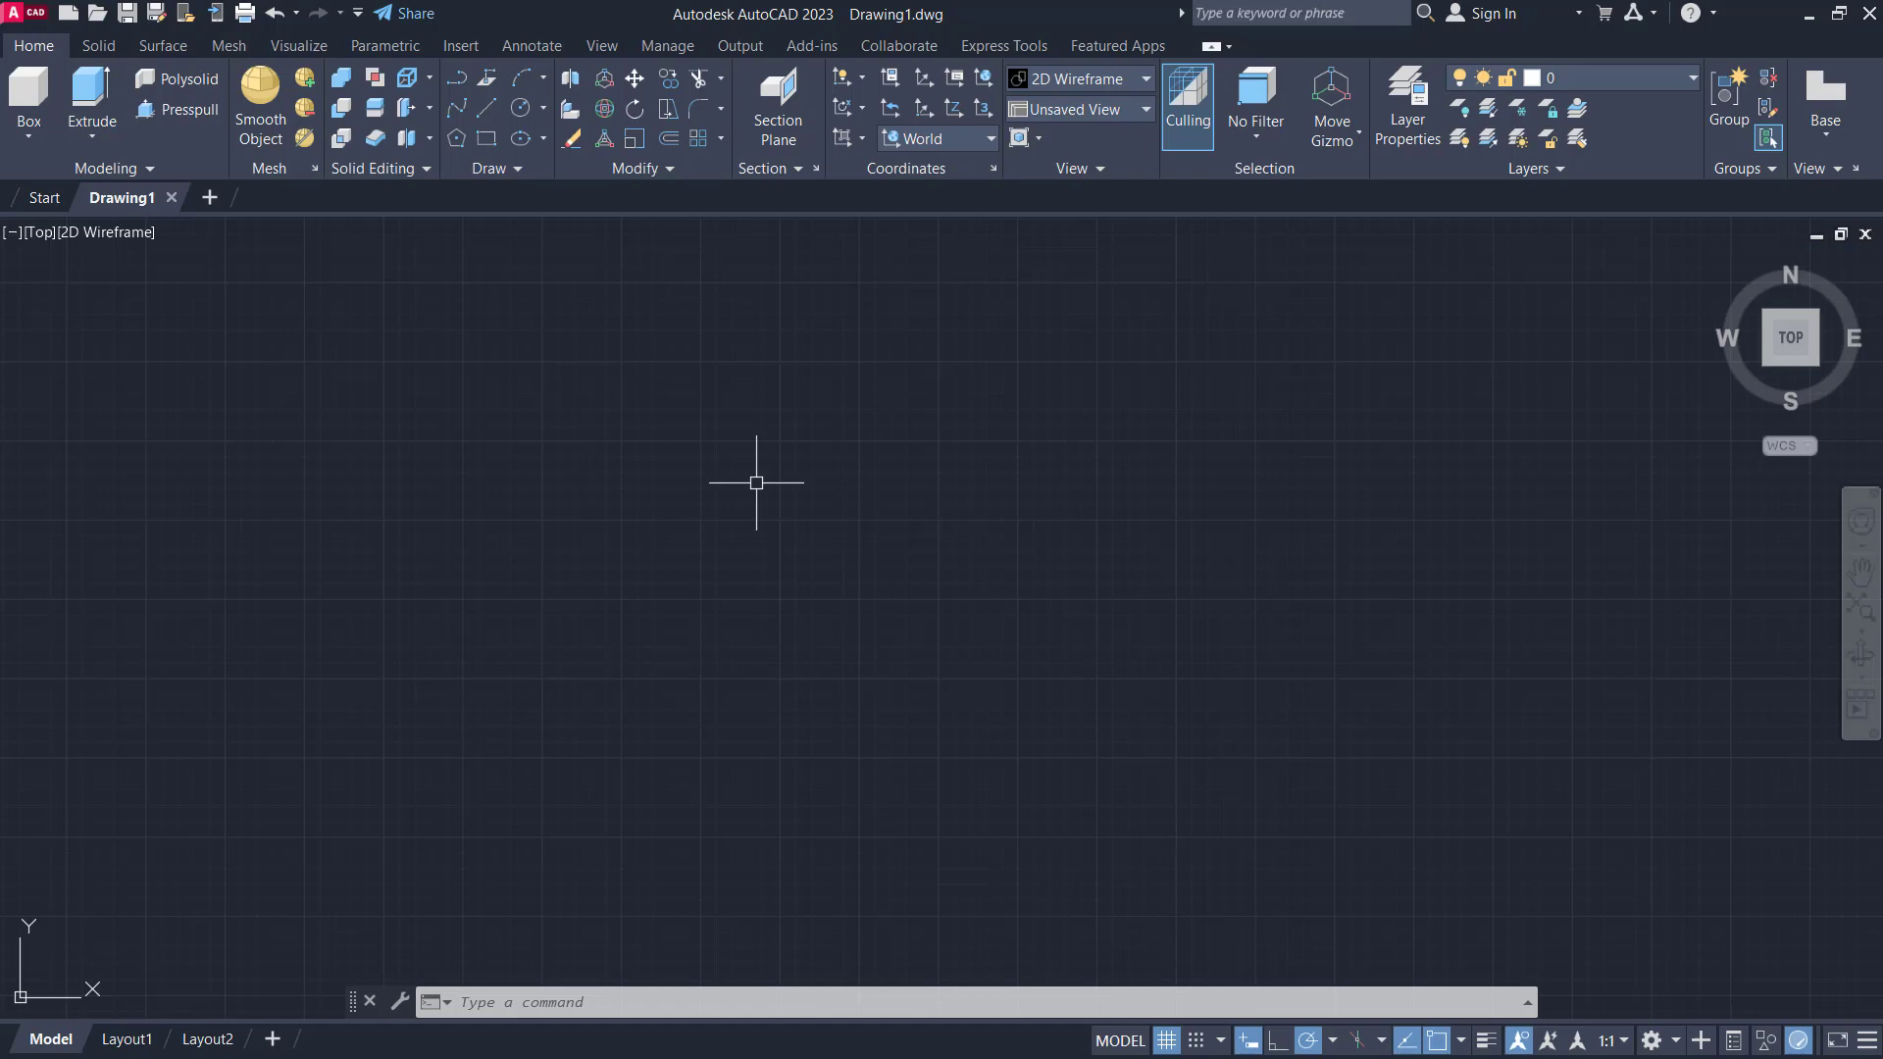
text(DRA)
text(WI)
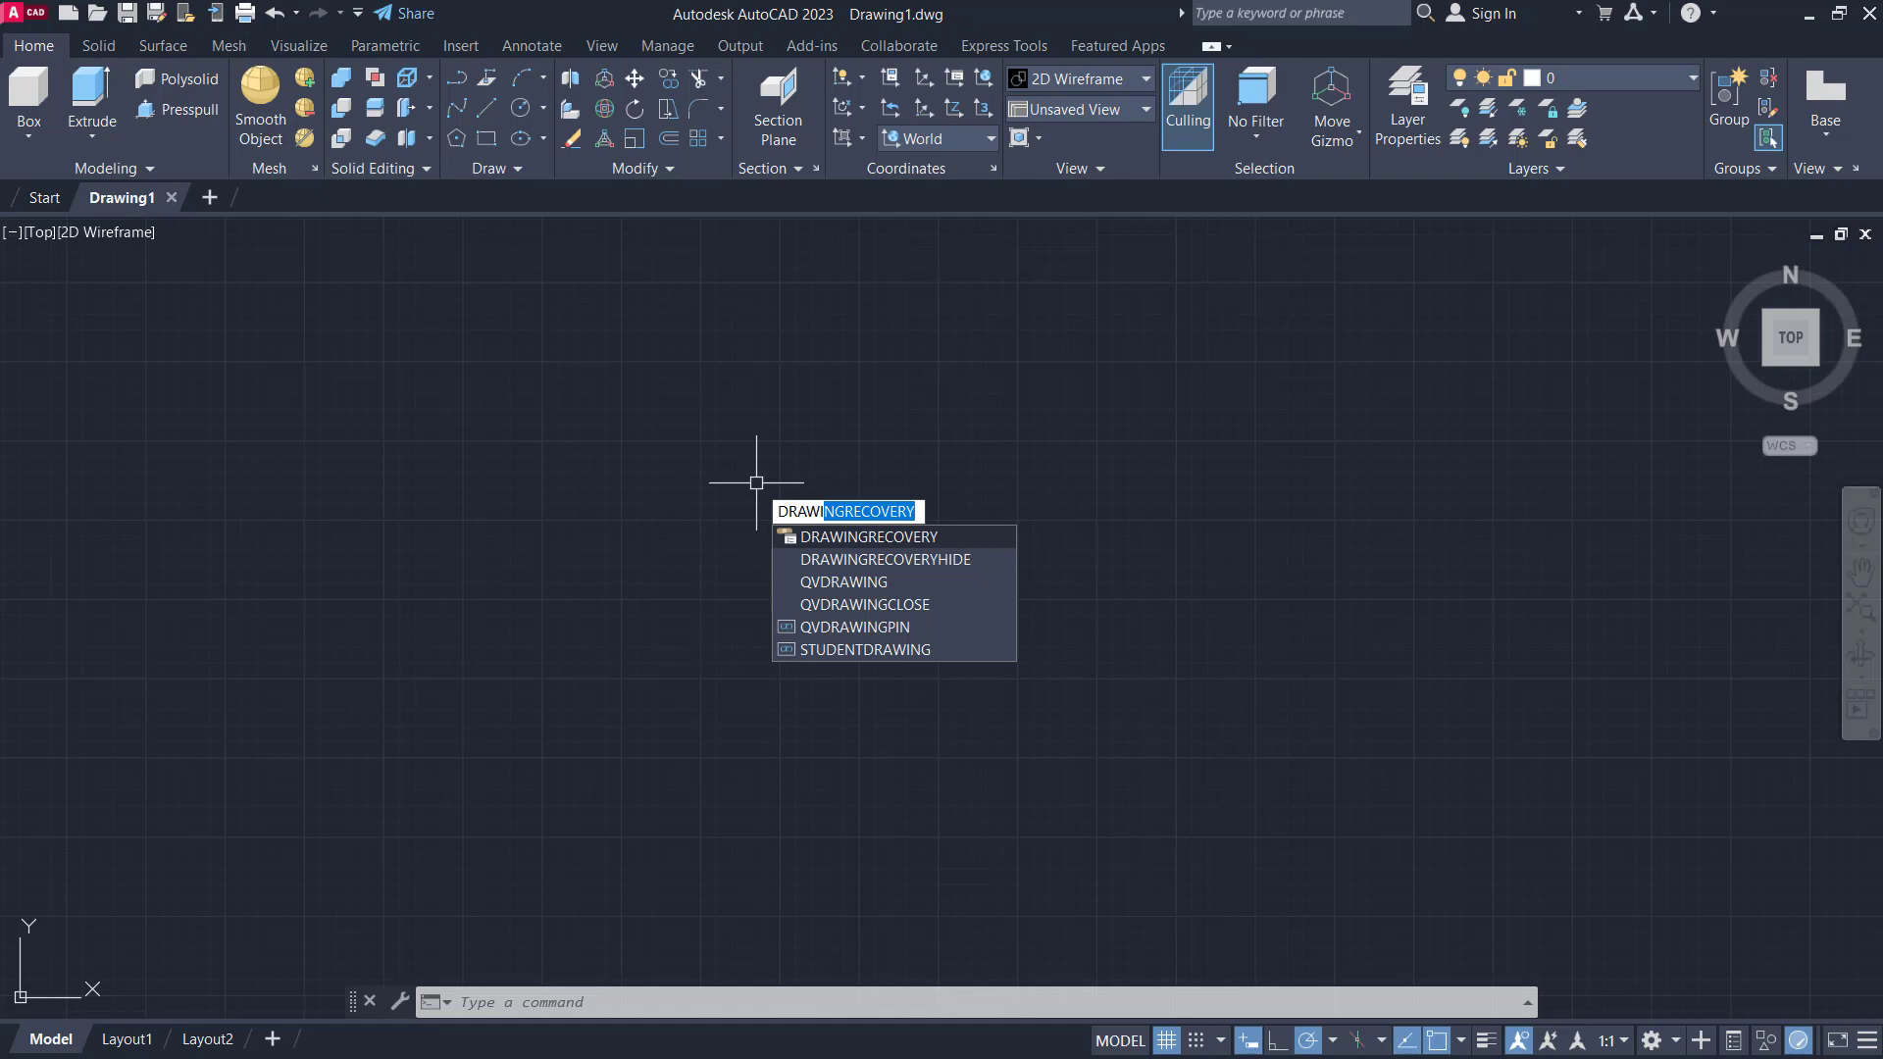
Step: Run DRAWINGRECOVERY to list the recoverable backup drawings
key(Return)
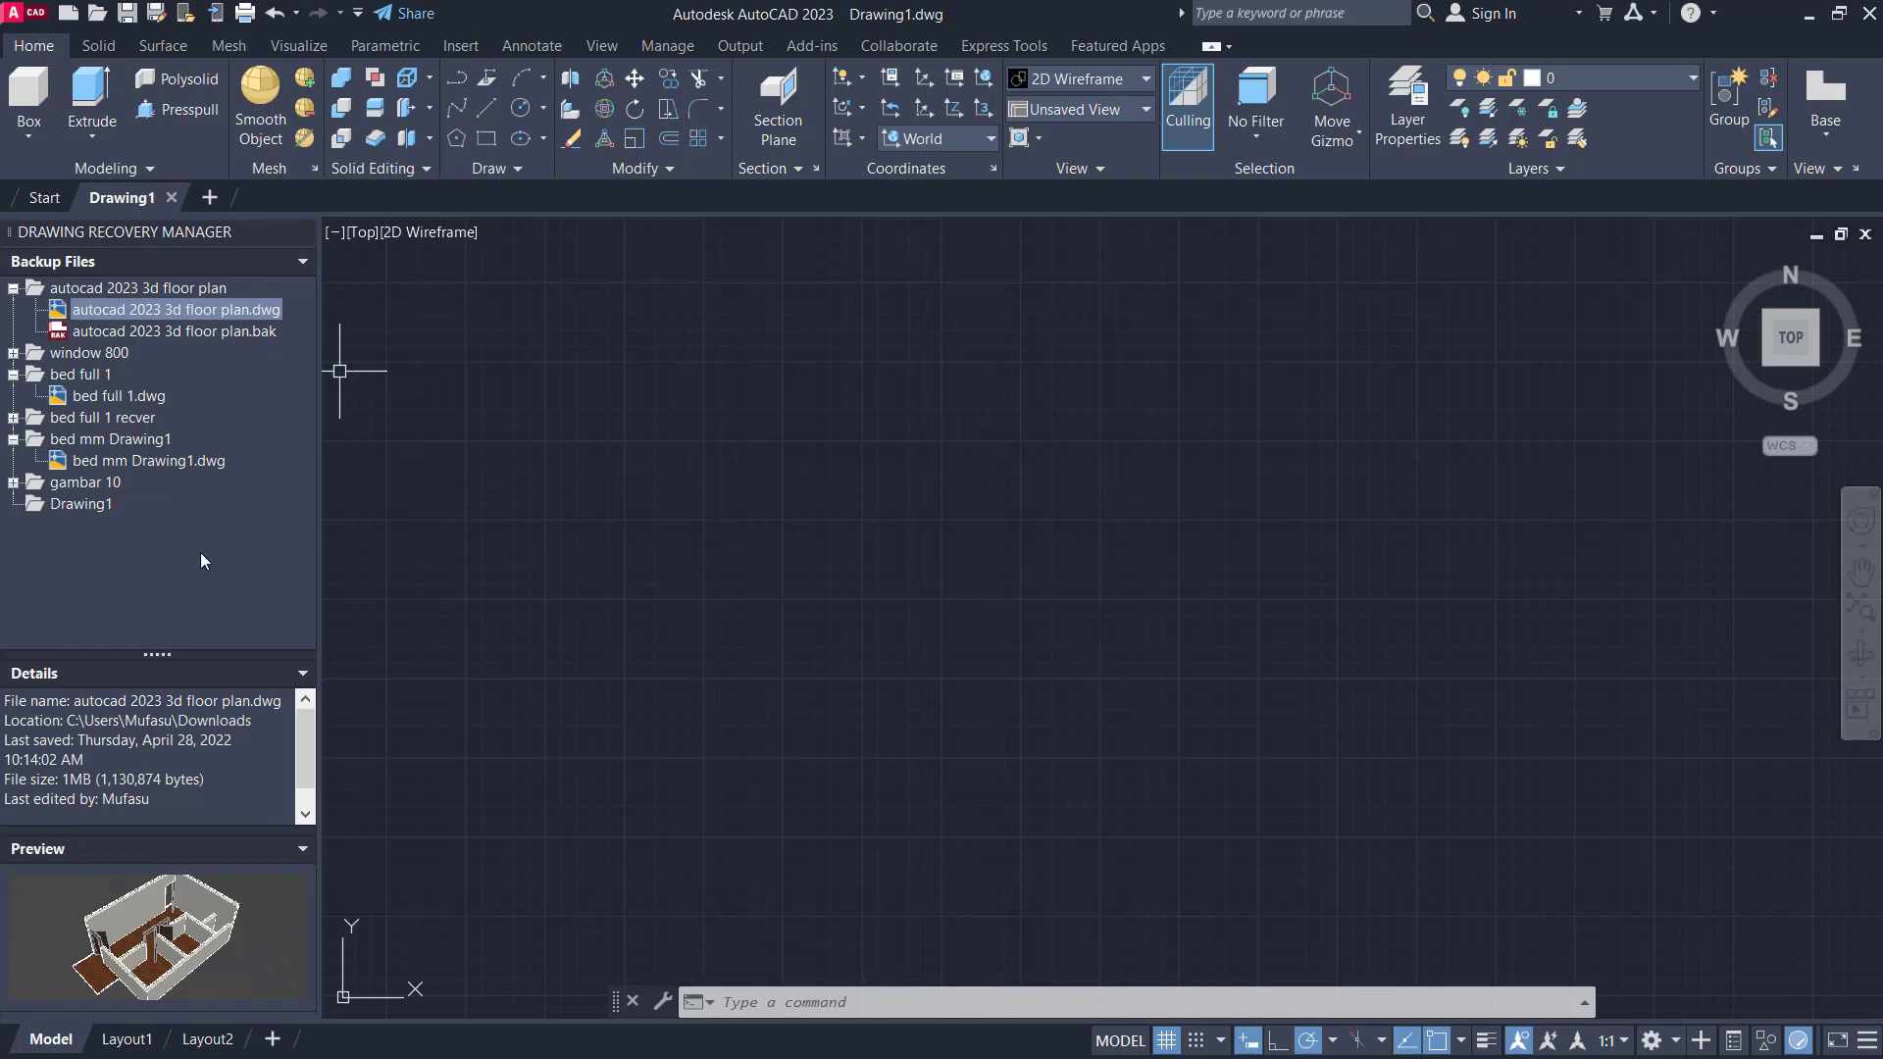
Step: Open the recovered 'bed full 1.dwg' and shade it with the Realistic visual style
double_click(137, 398)
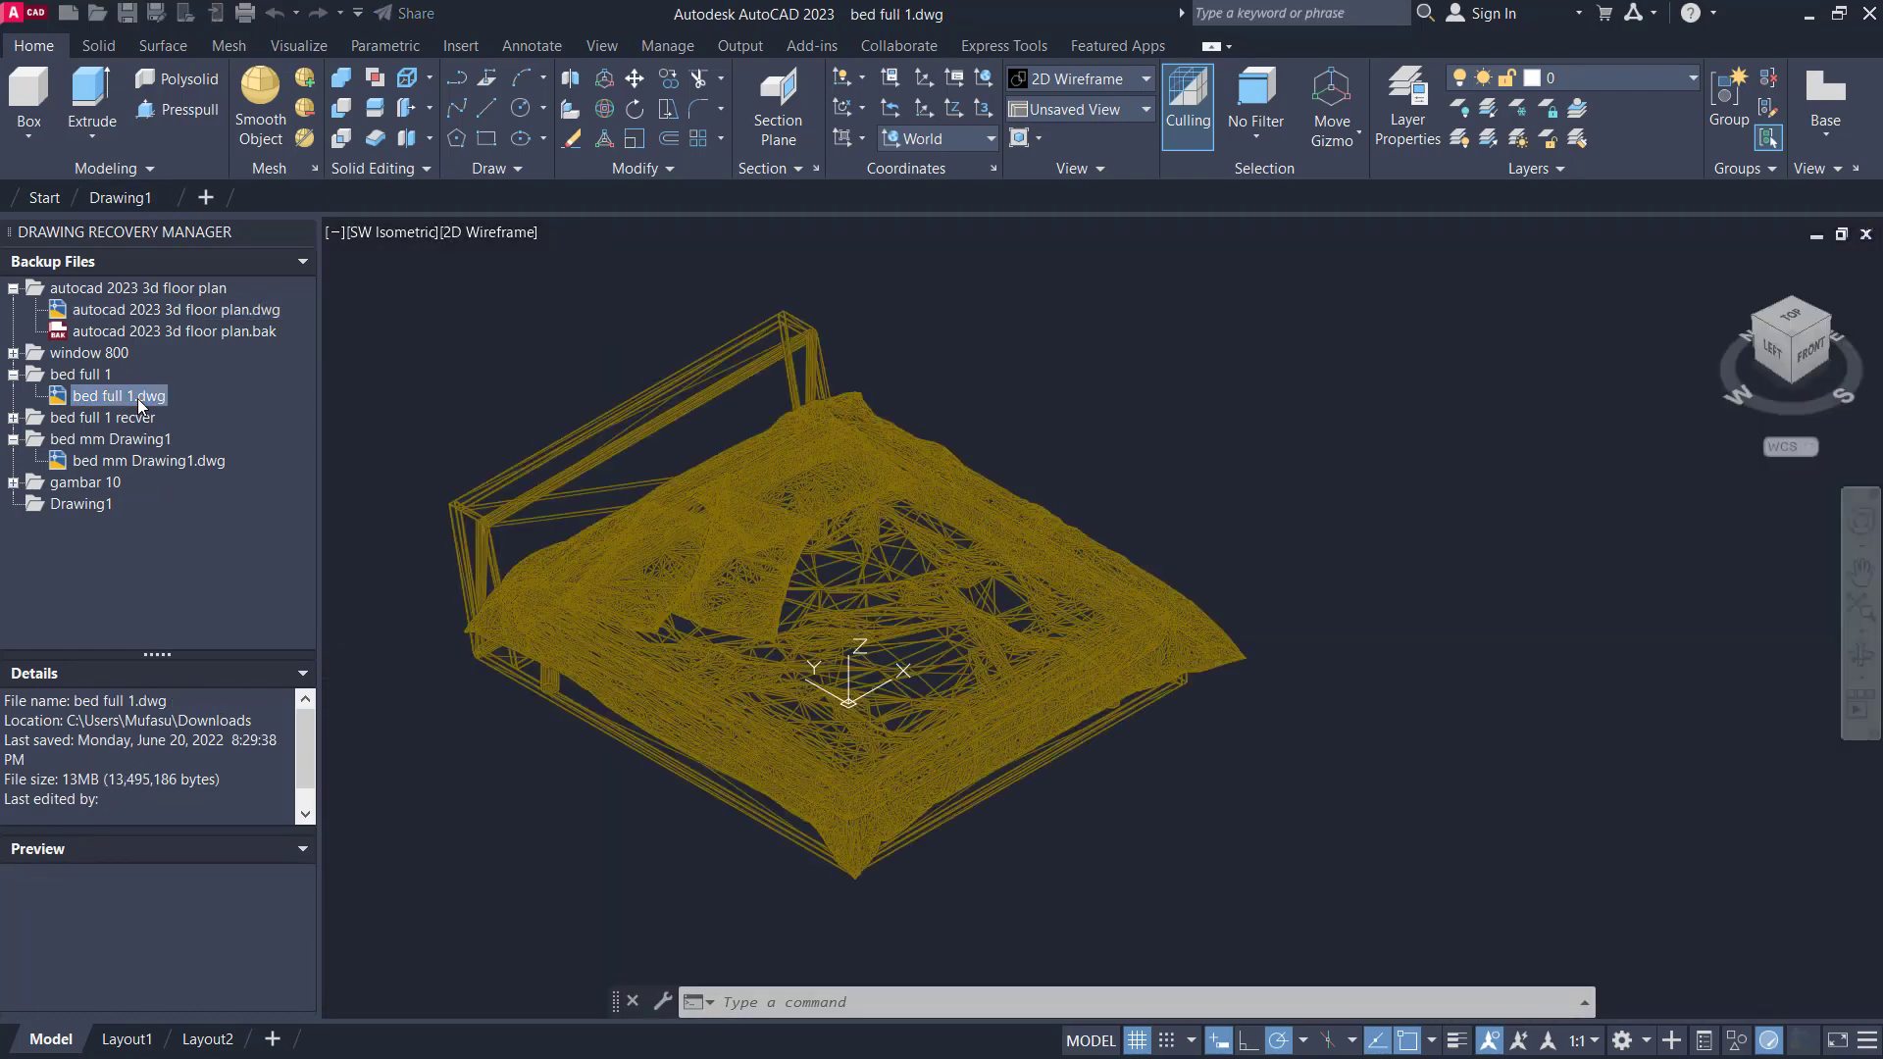
middle_drag(974, 451, 1140, 431)
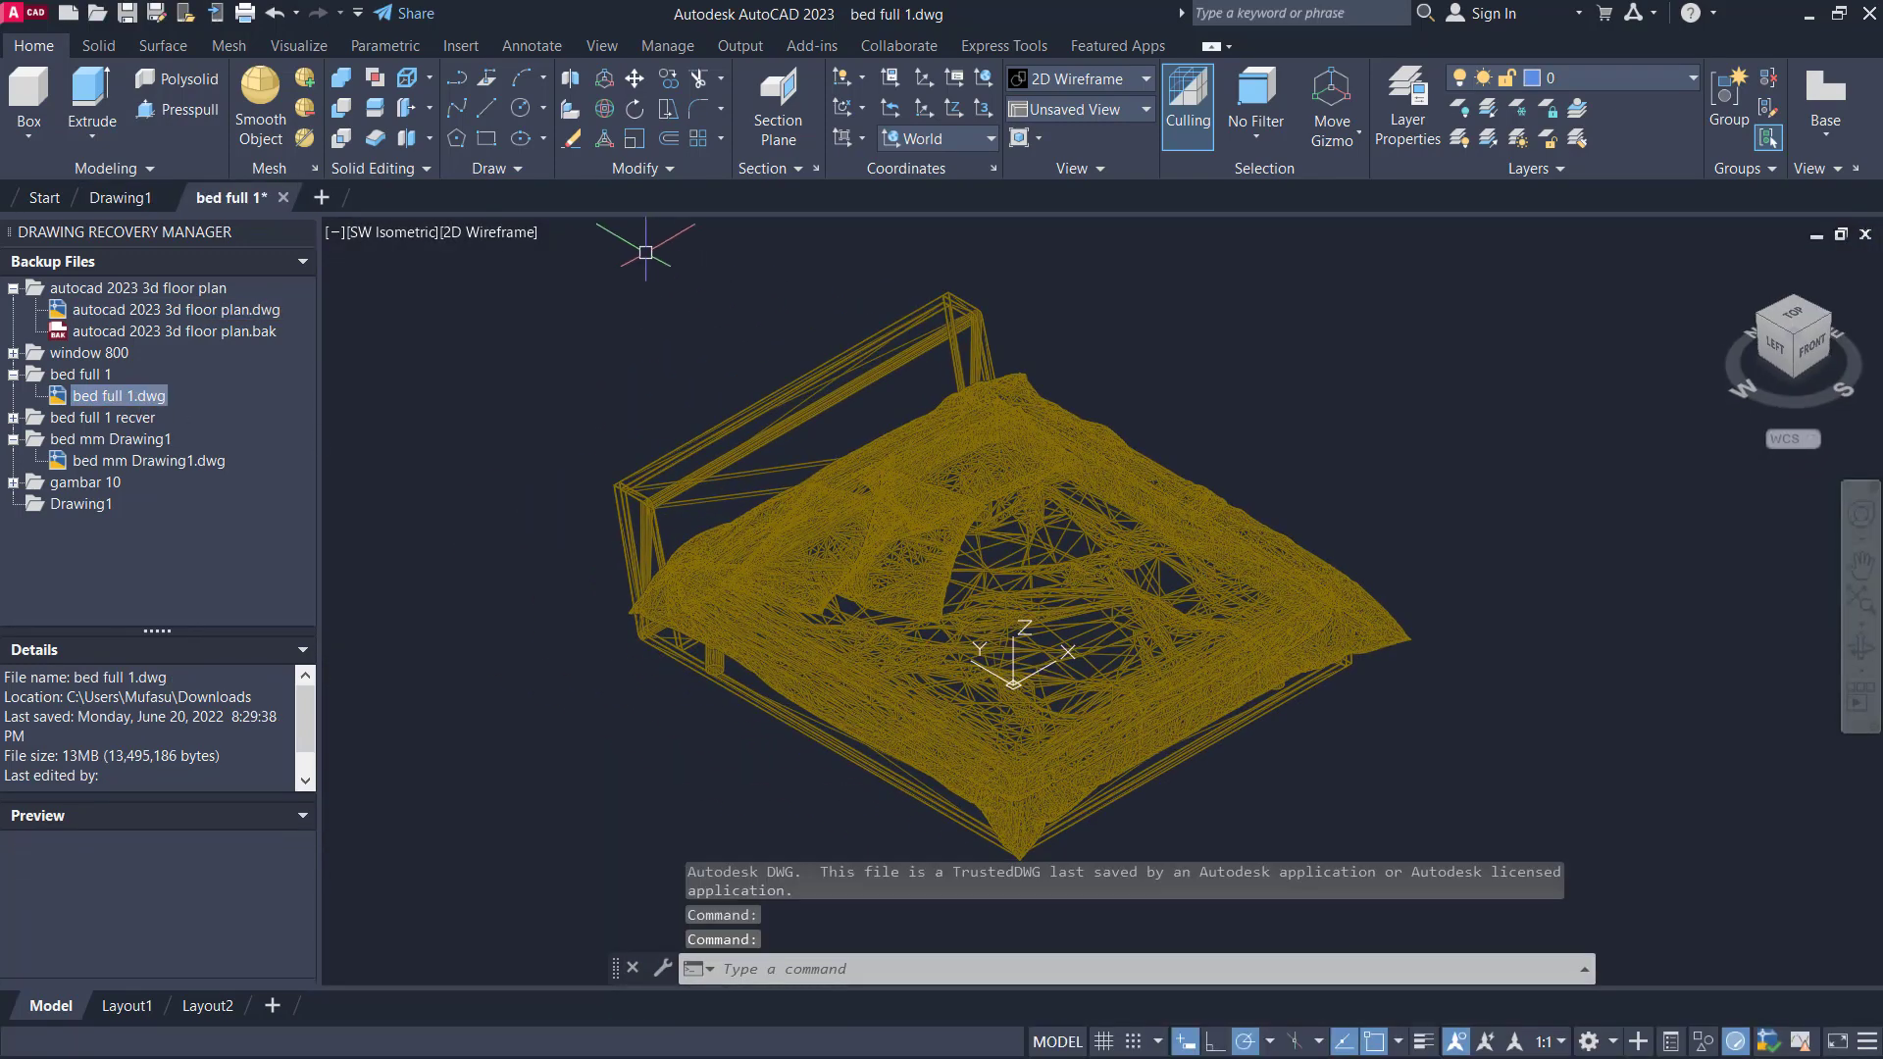
click(506, 238)
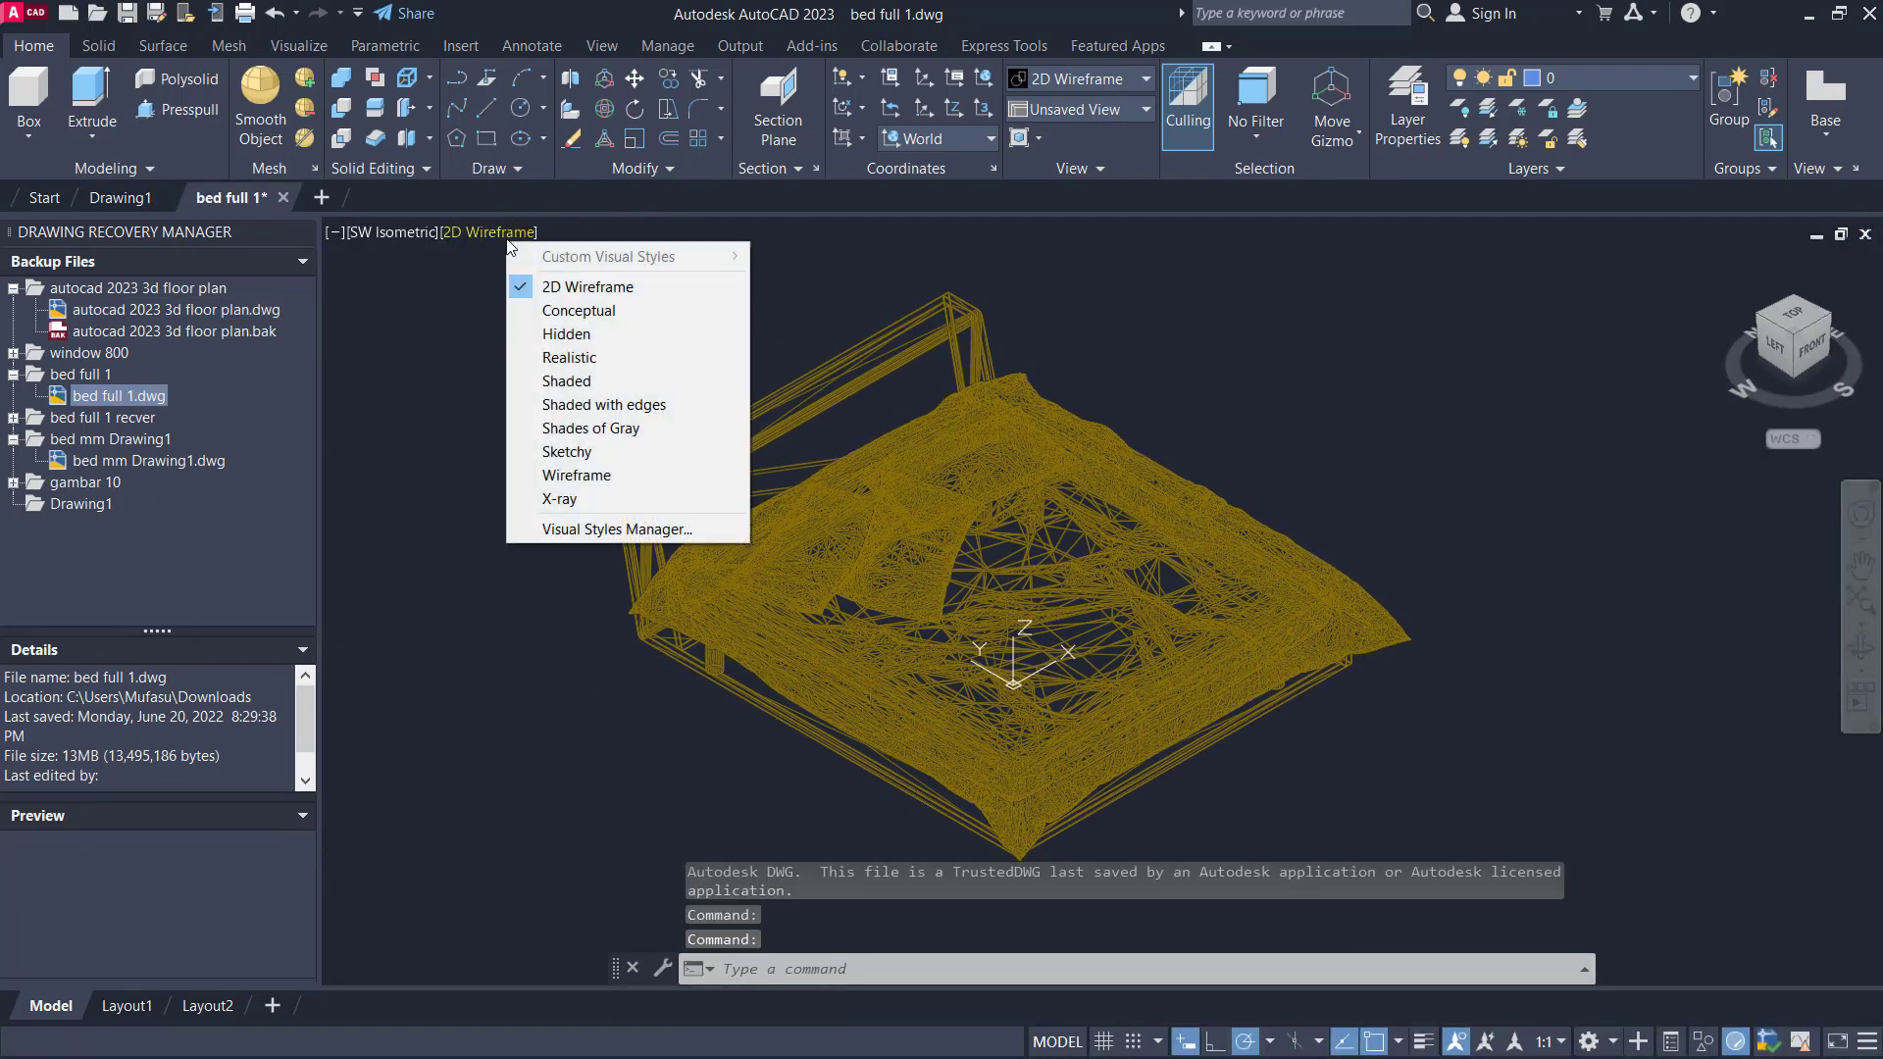
click(590, 353)
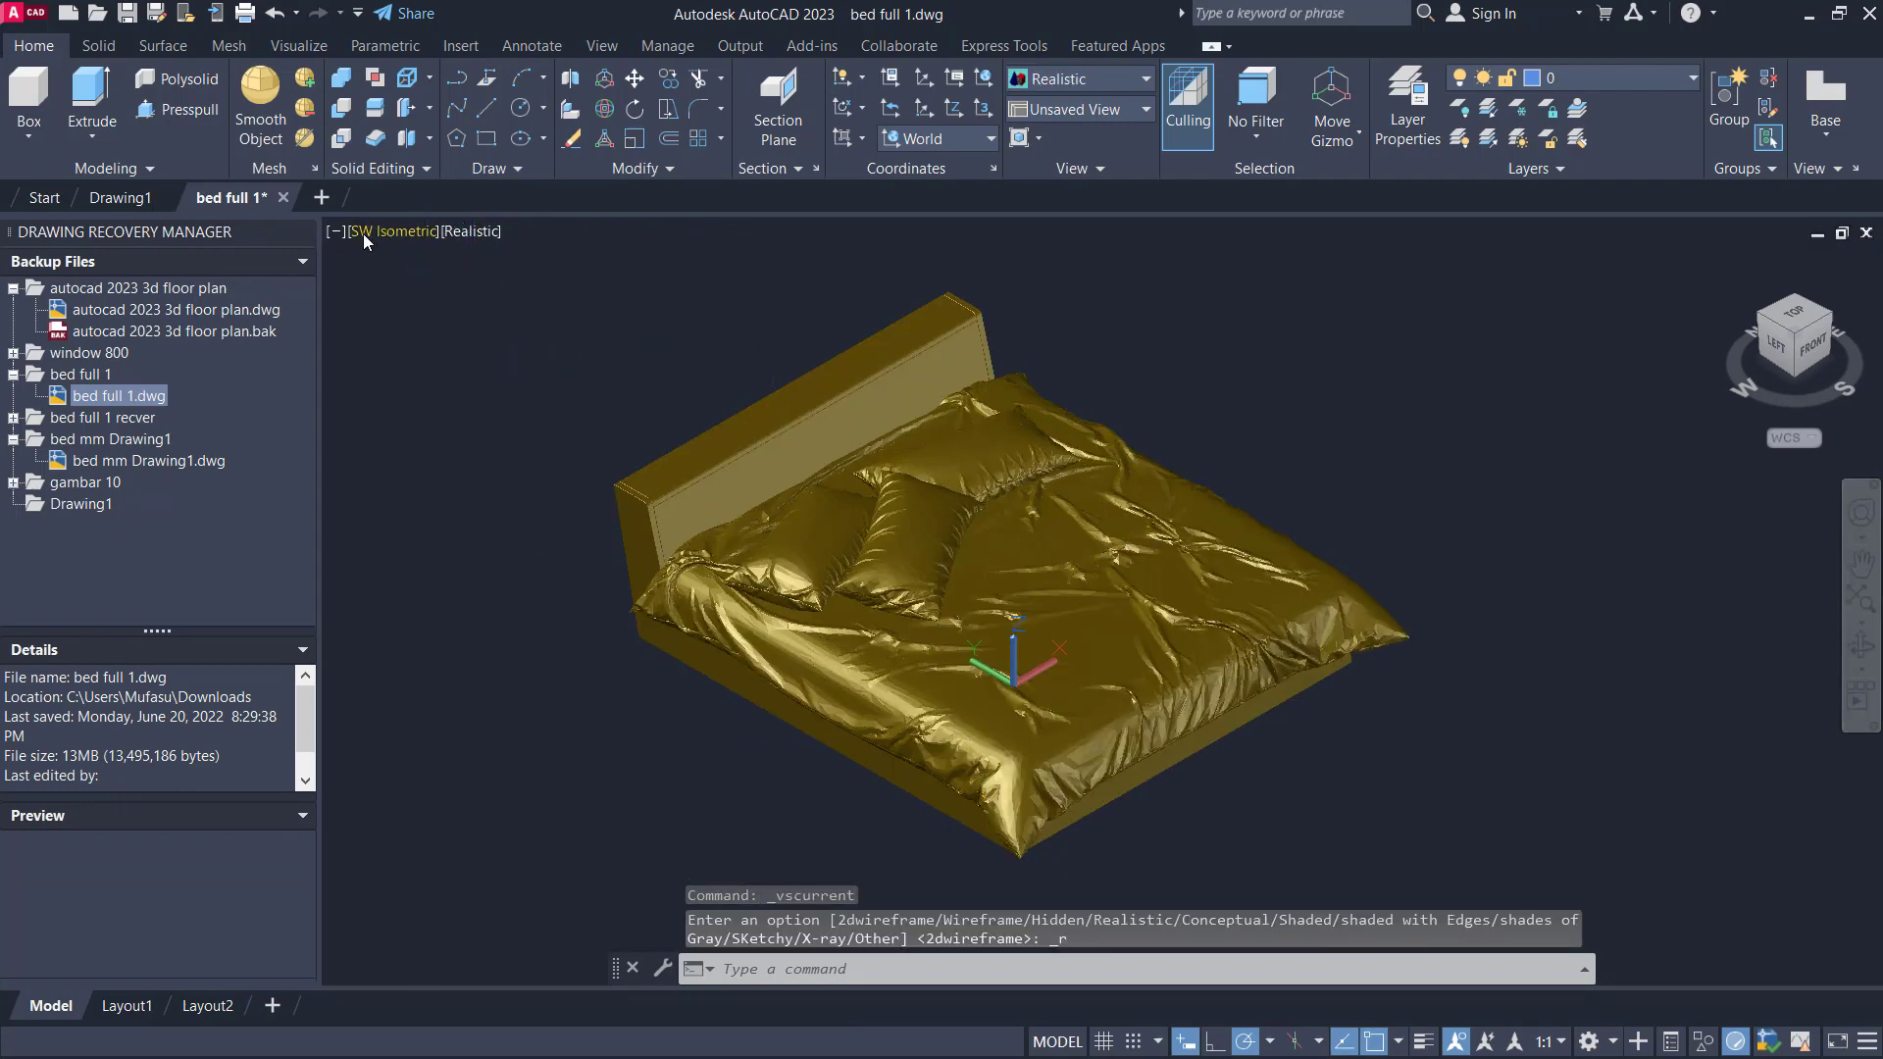
Step: Switch the bed viewport to Perspective and orbit to a lower viewing angle
click(366, 232)
click(436, 583)
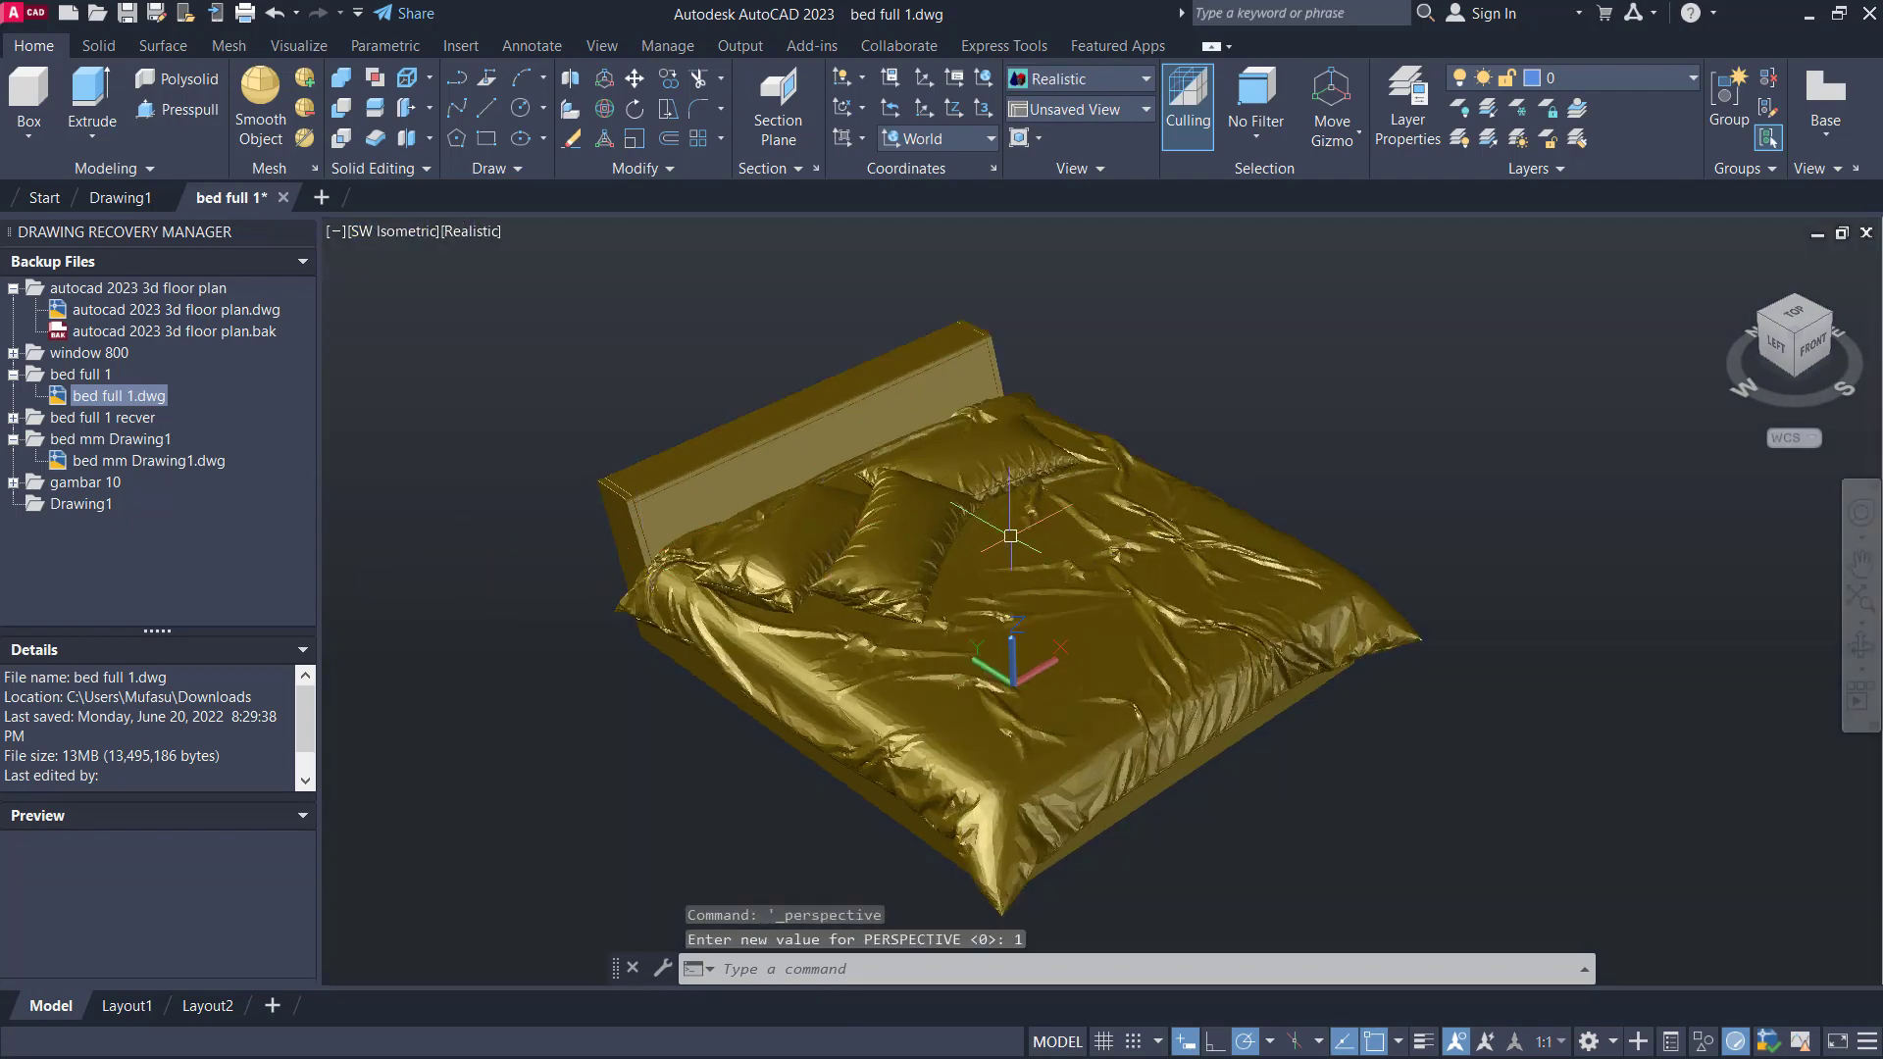
mouse_move(1002, 412)
shift+middle_down()
mouse_move(1010, 452)
mouse_move(899, 468)
mouse_move(547, 454)
shift+middle_up()
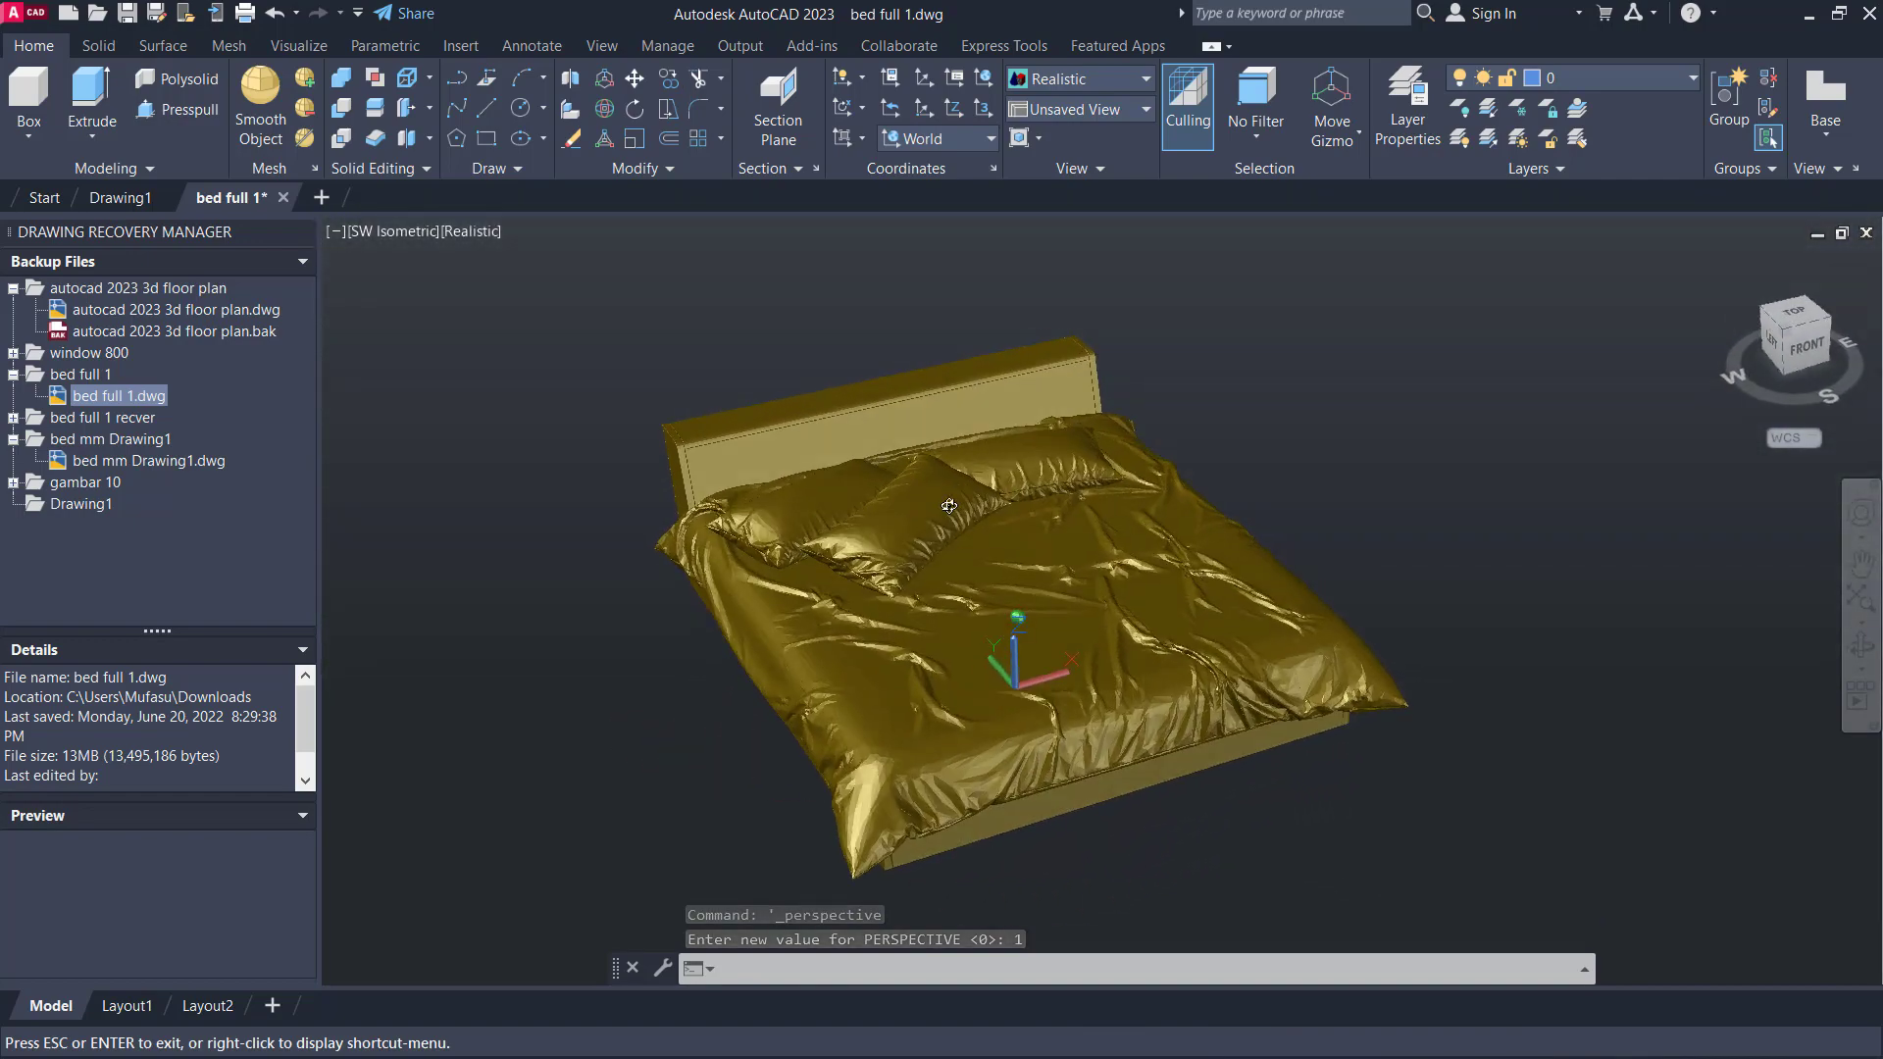
Step: Open 'autocad 2023 3d floor plan.dwg' from recovery and orbit to a new viewpoint
click(138, 311)
double_click(139, 309)
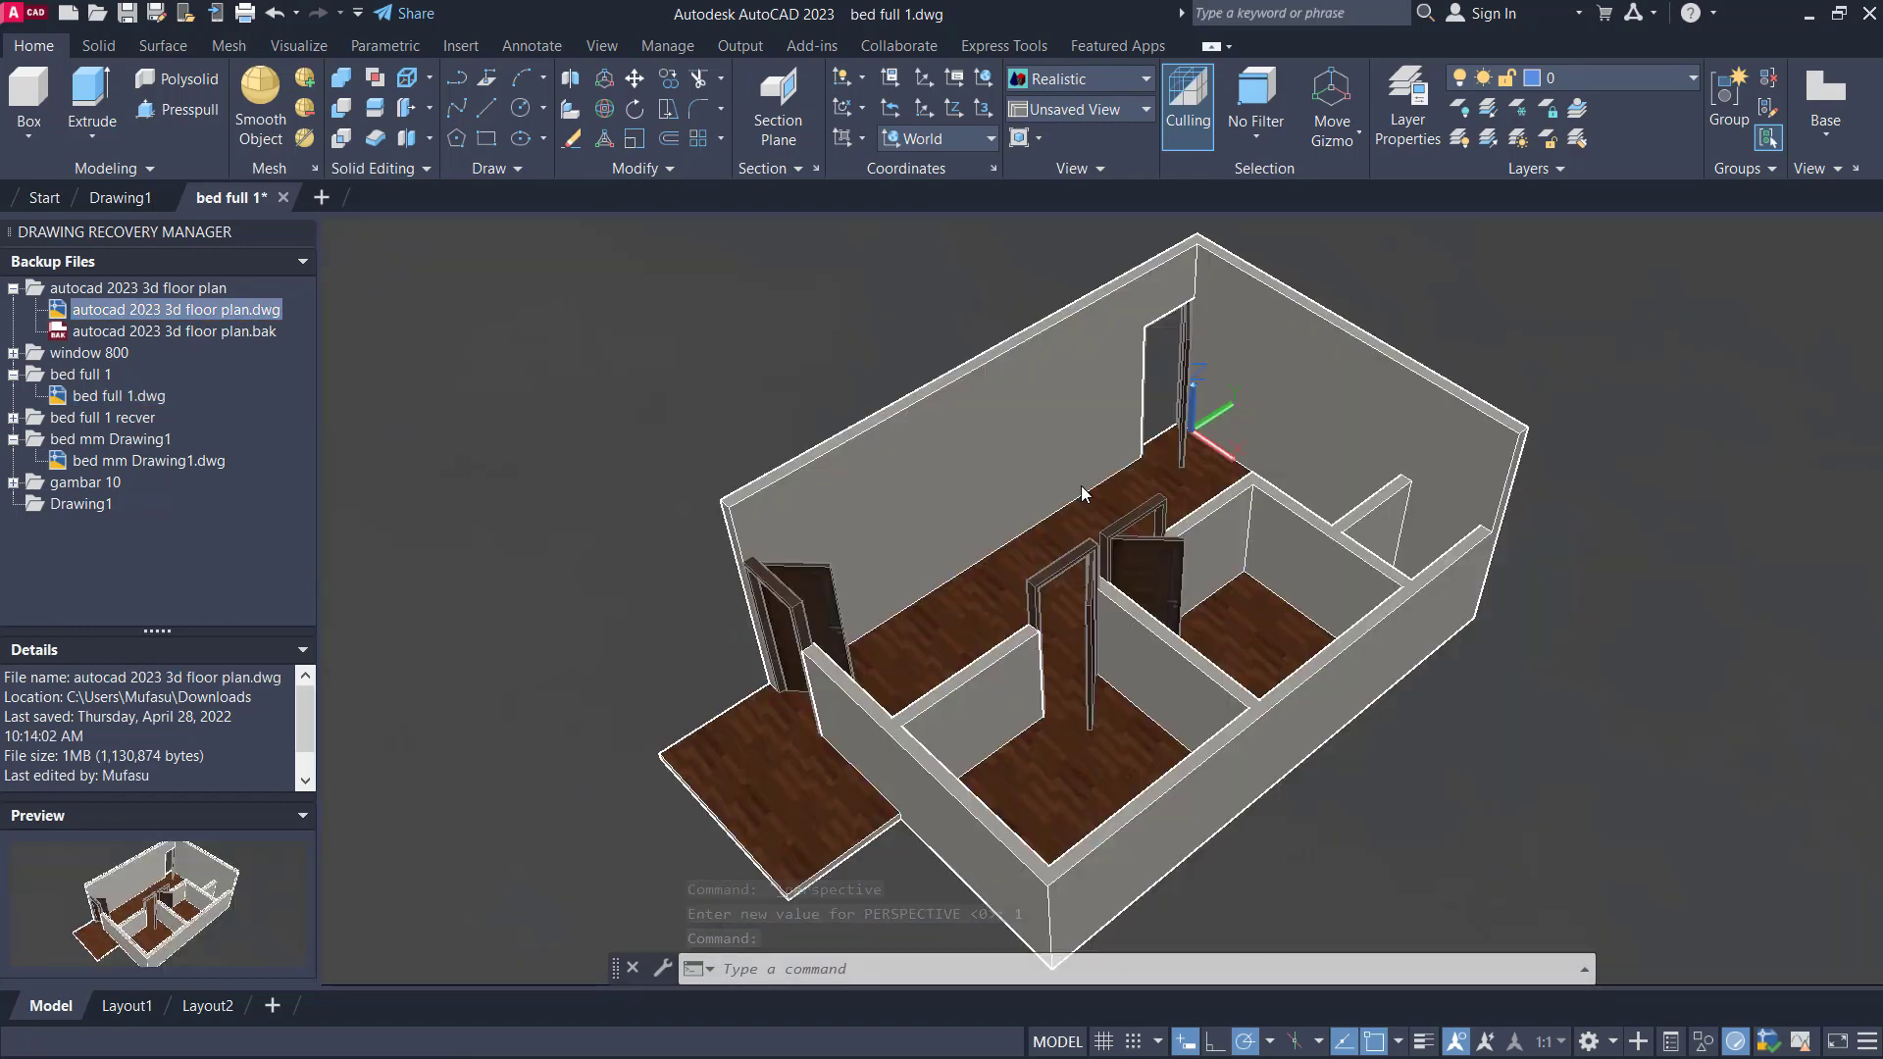
shift+middle_drag(988, 516, 812, 280)
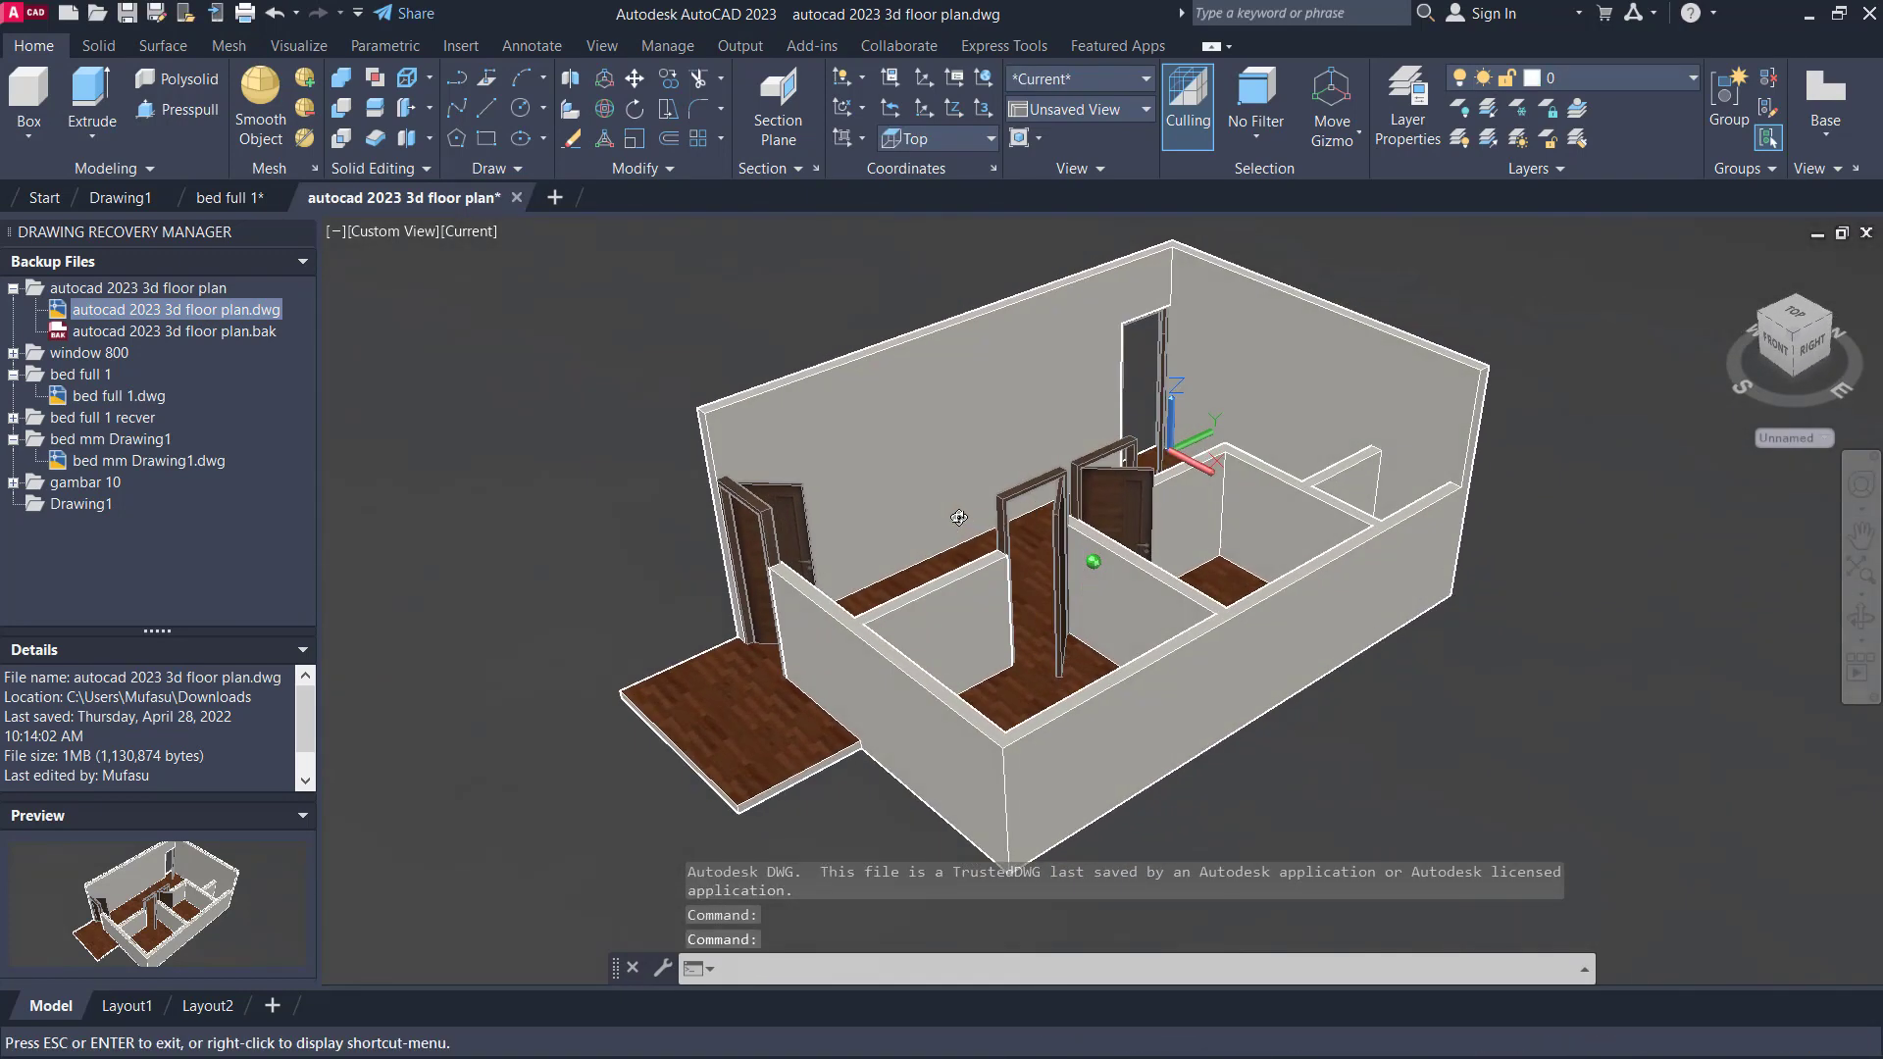